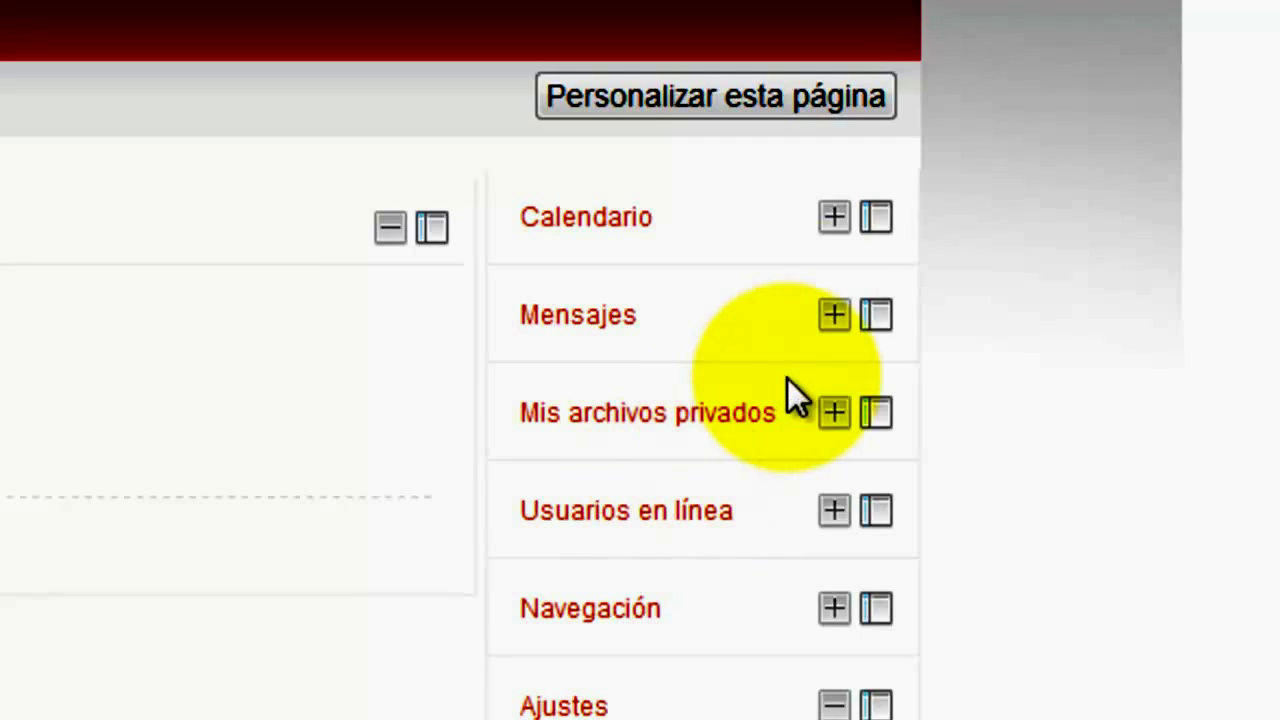
- Dock the Calendario, Mensajes, Mis archivos privados, Usuarios en línea, Navegación and Ajustes blocks
left_click(884, 215)
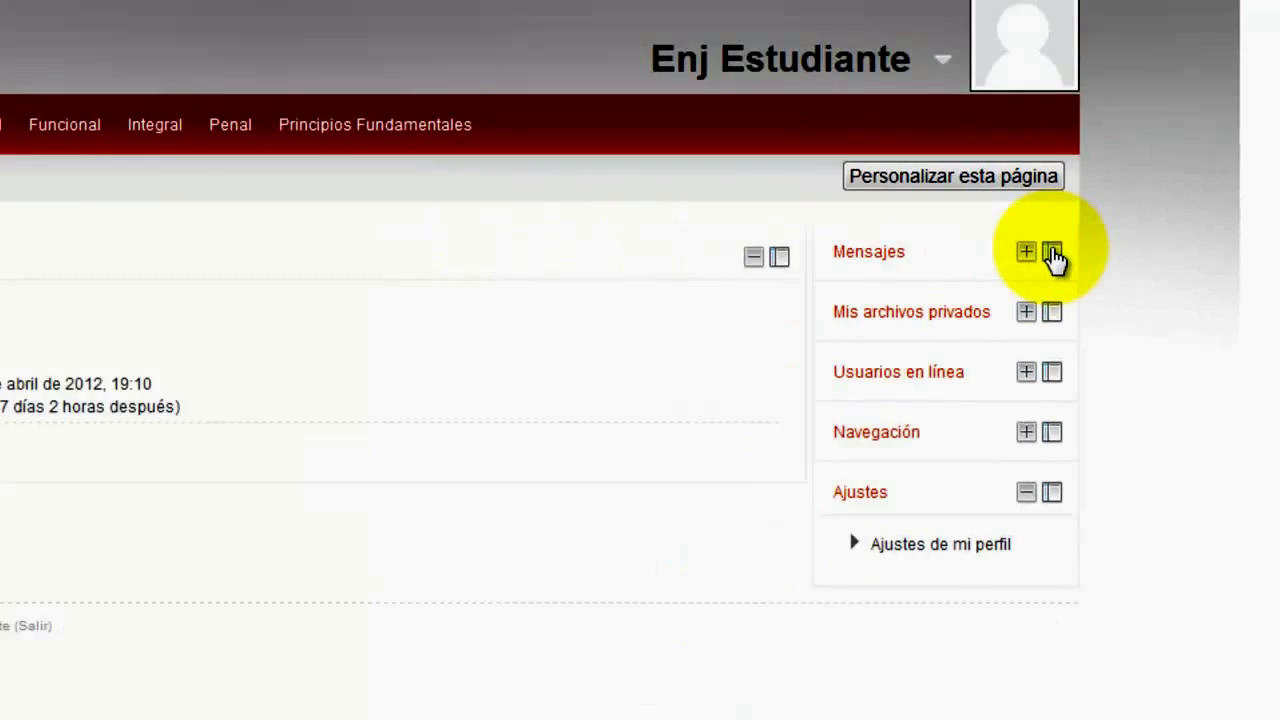
left_click(905, 230)
left_click(916, 317)
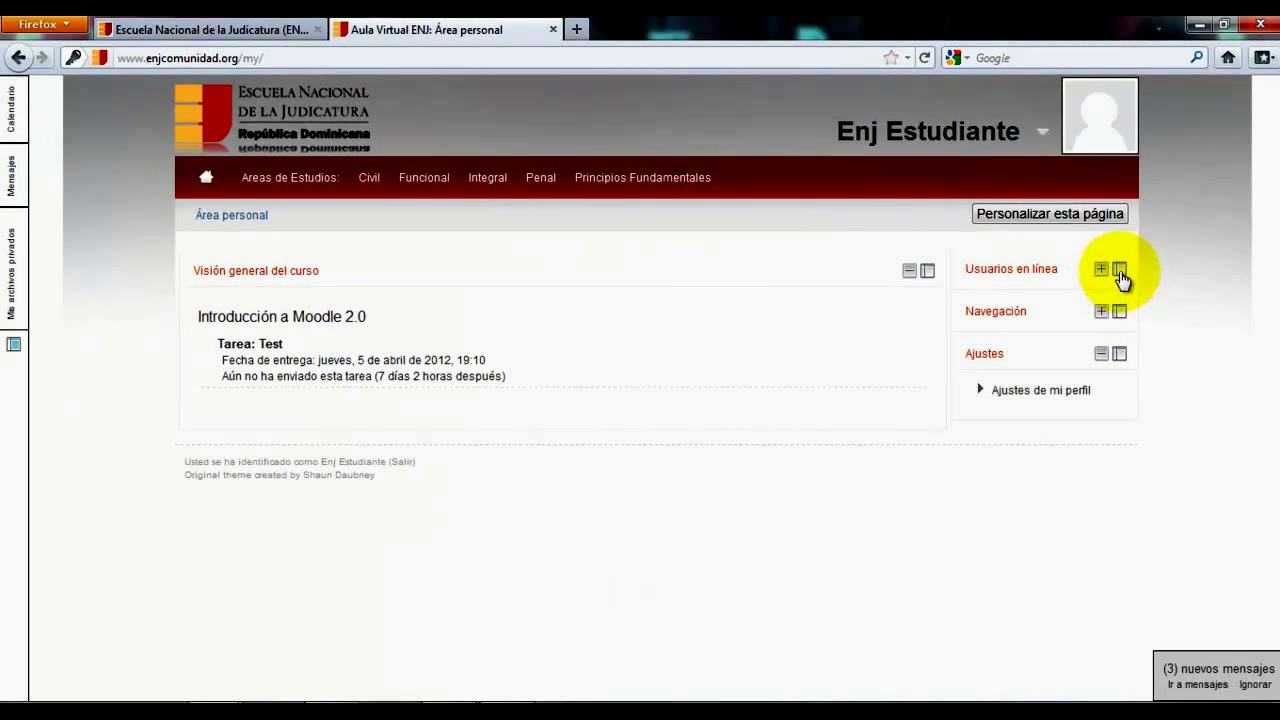
left_click(1120, 271)
left_click(1120, 272)
left_click(1120, 274)
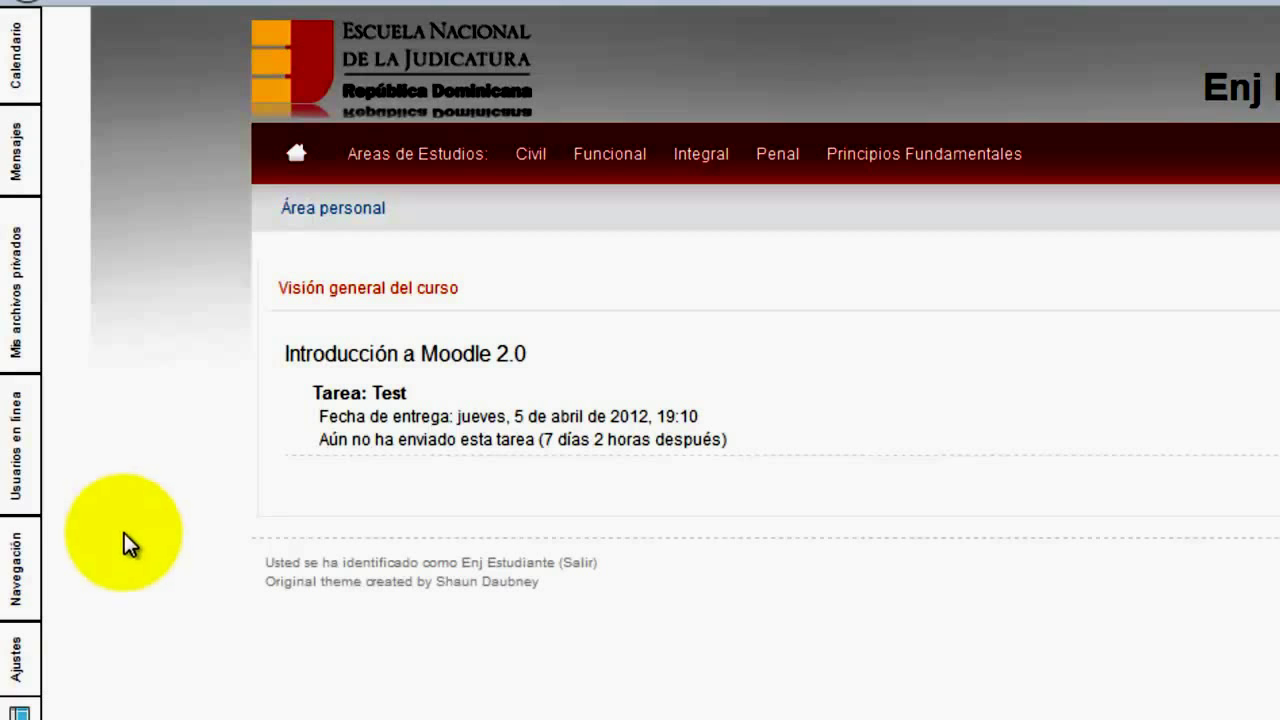
- Preview the docked Navegación and Usuarios en línea blocks, undock Usuarios en línea, and undock all remaining blocks
mouse_move(35, 586)
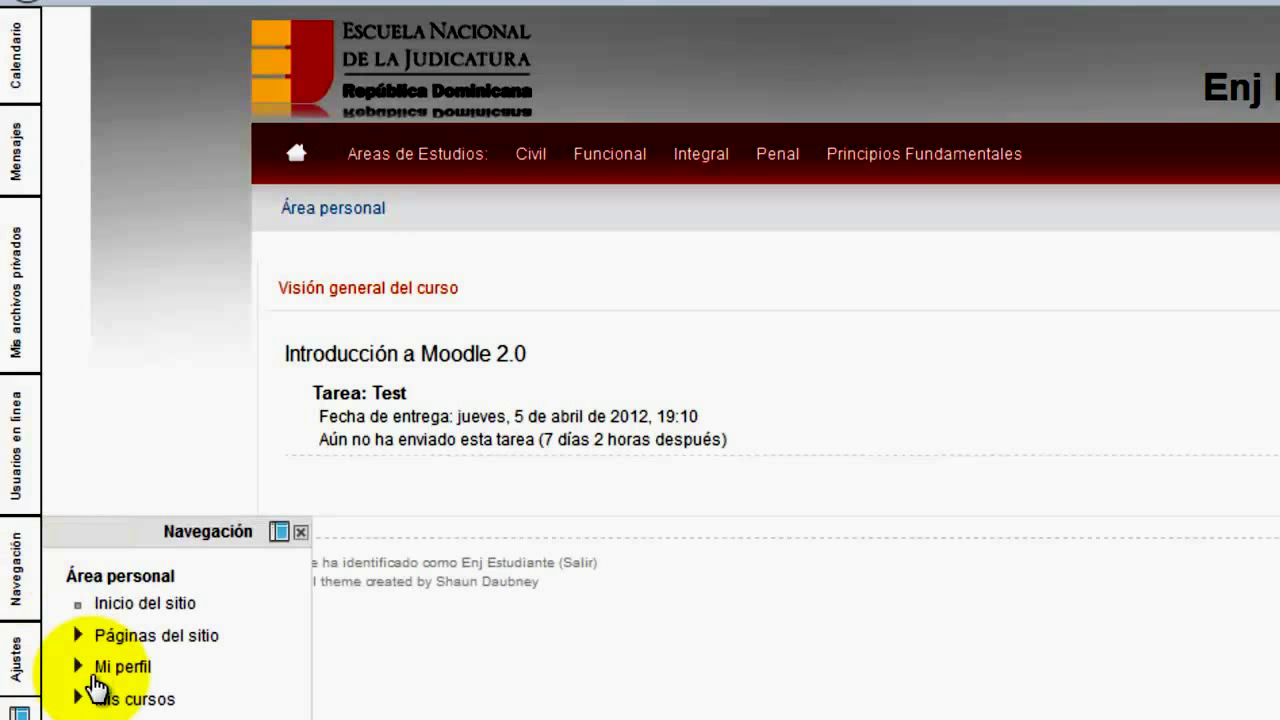
mouse_move(35, 465)
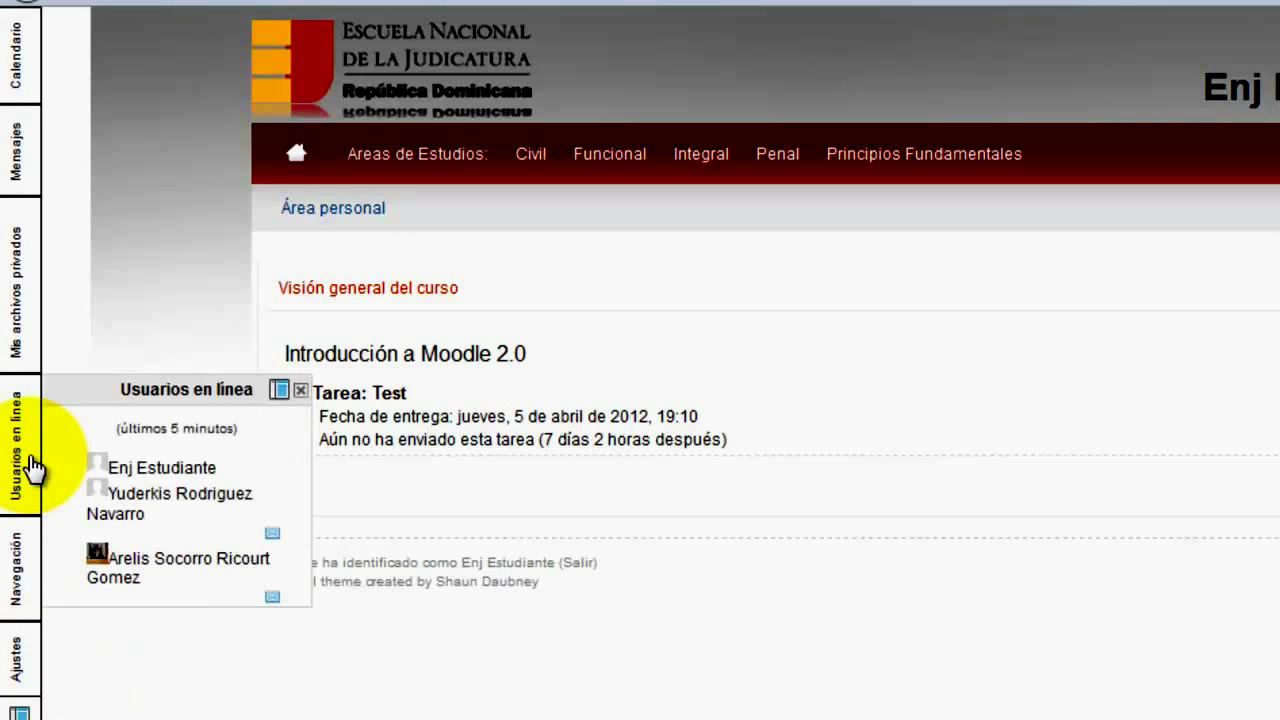
left_click(280, 391)
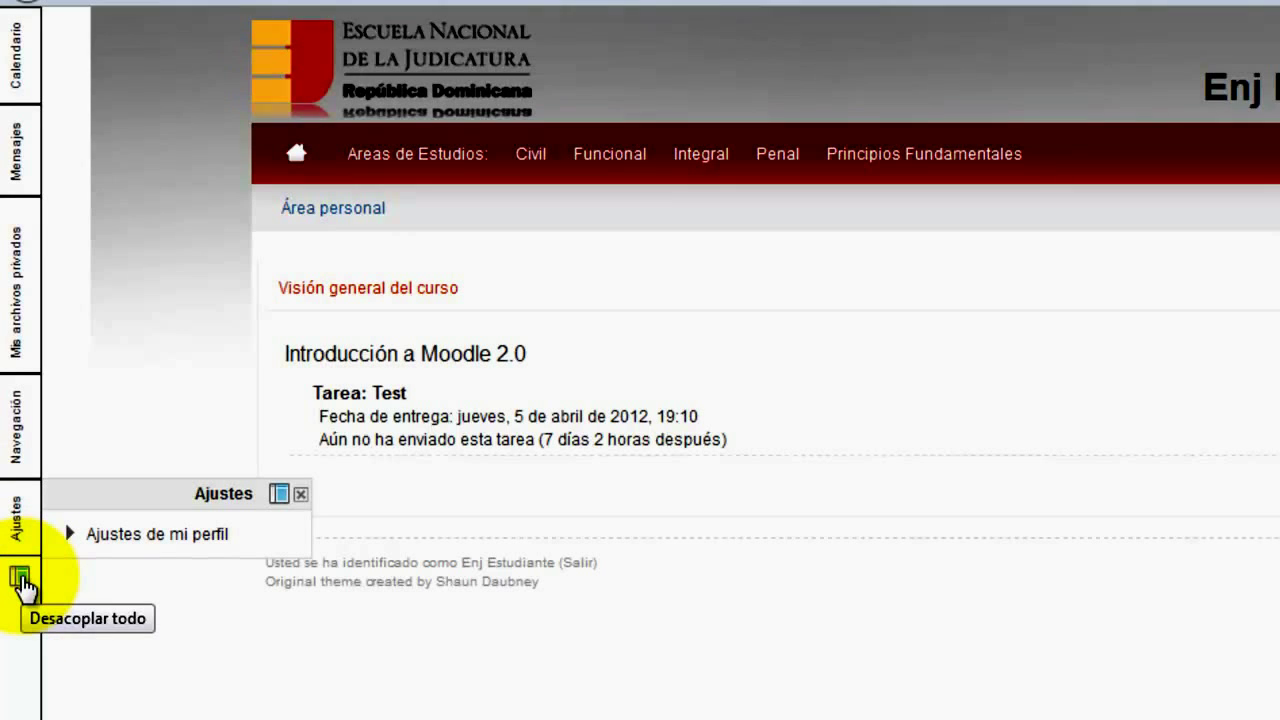
left_click(20, 580)
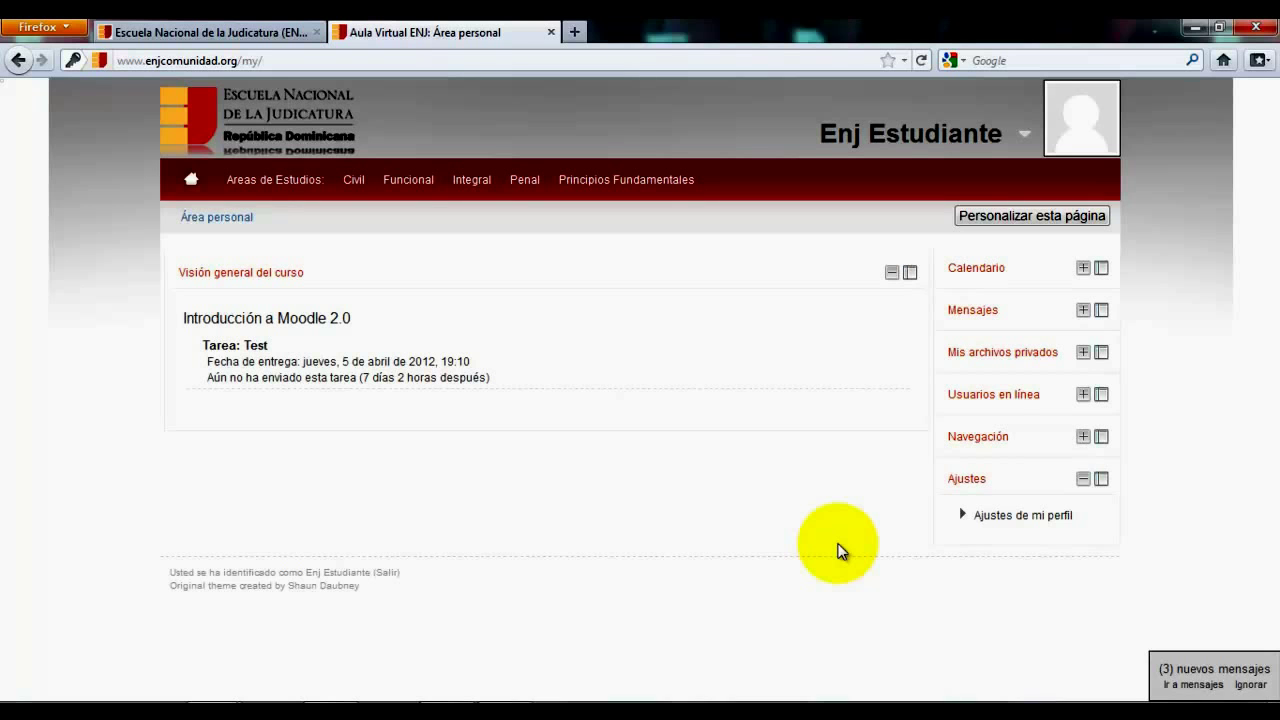
- Open the Editar información form in Ajustes de mi perfil and place the cursor in the e-mail address field
left_click(981, 516)
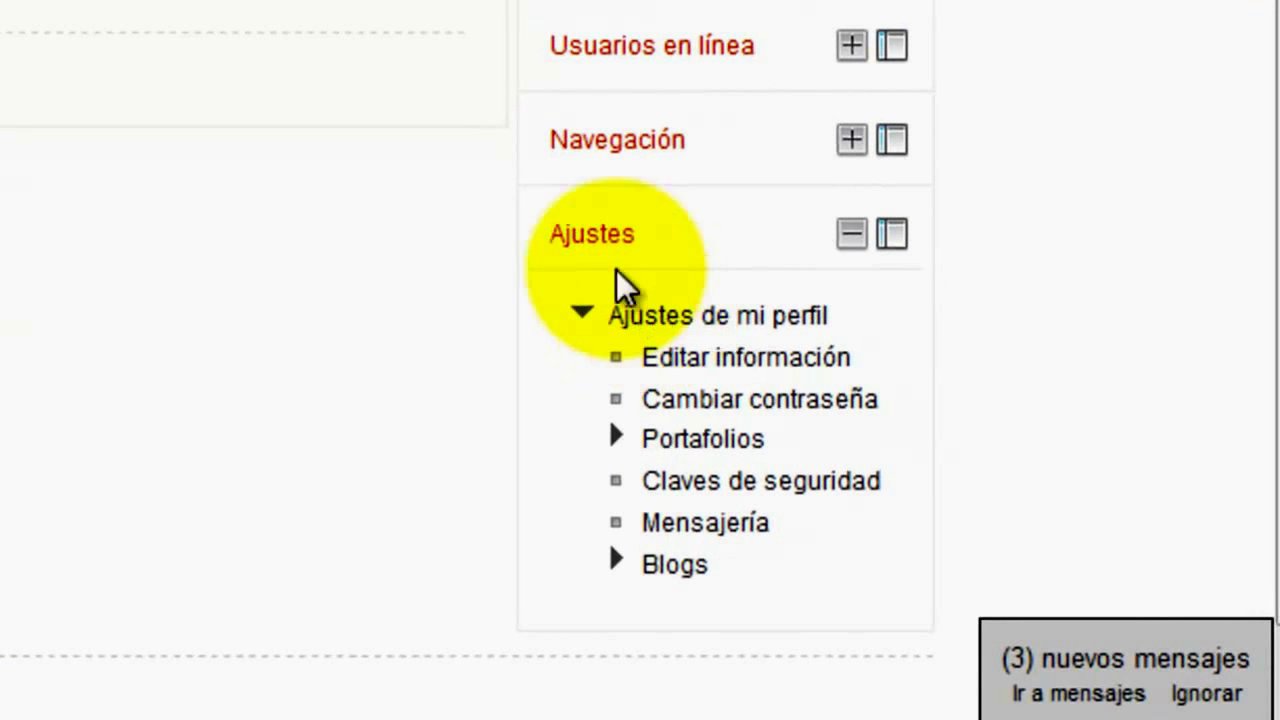
left_click(763, 362)
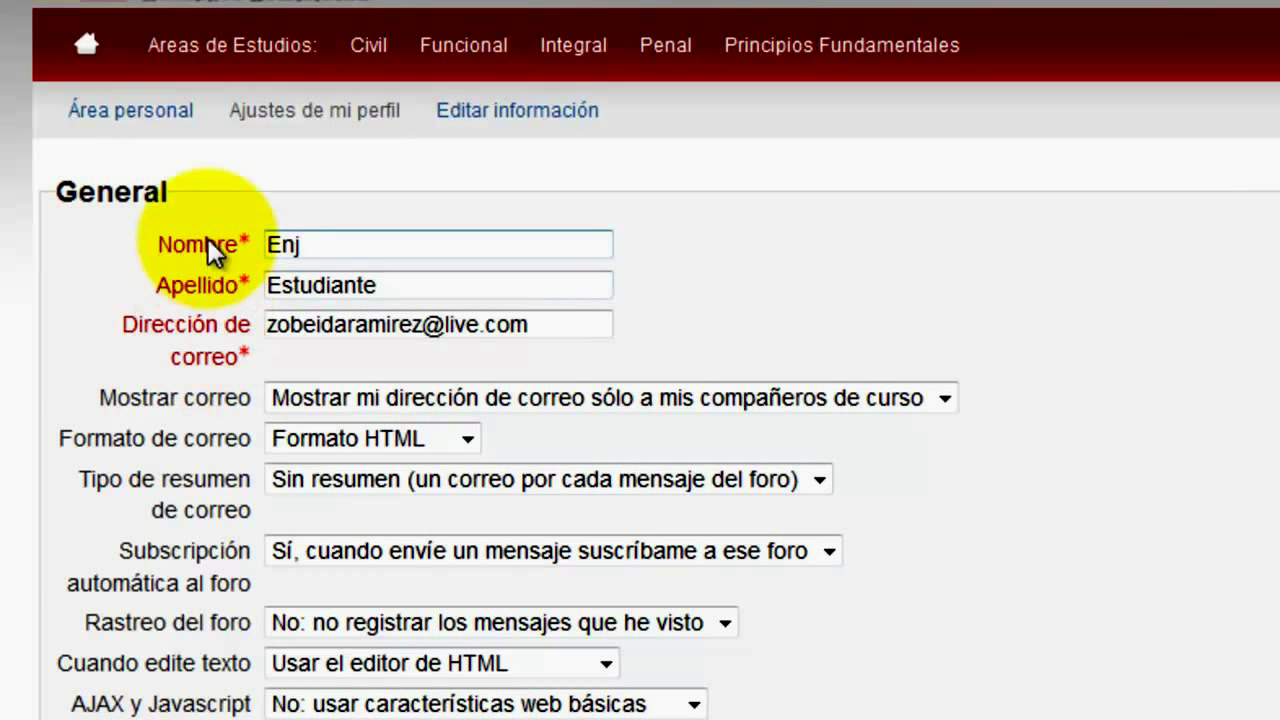
left_click(208, 318)
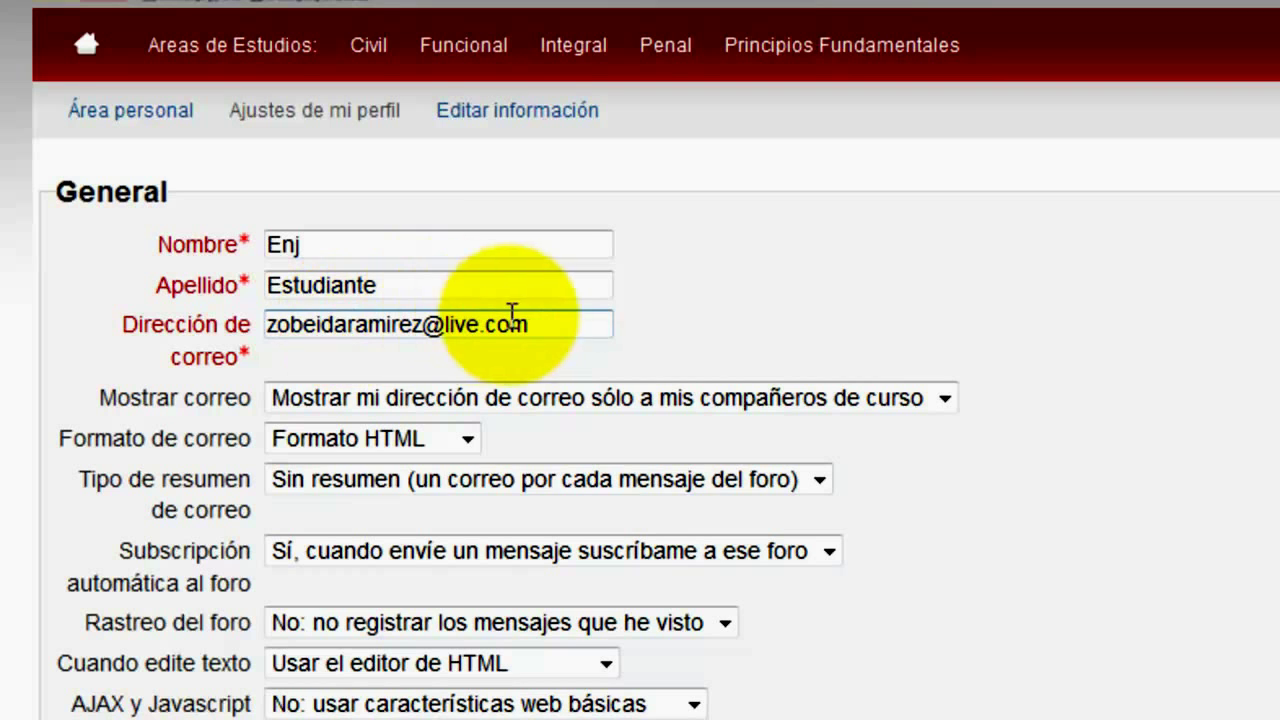
left_click(551, 328)
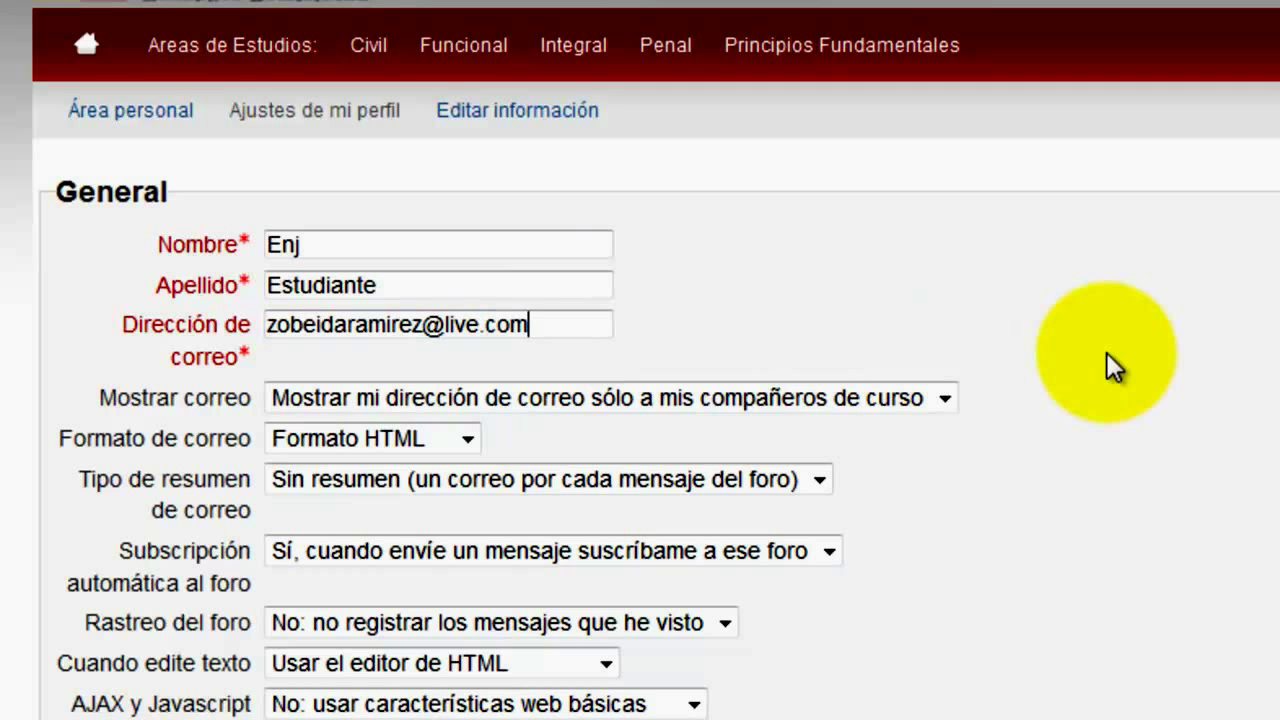
- Examine the country options for Seleccione su país in the profile form's General section
scroll(640, 400, "down", 5)
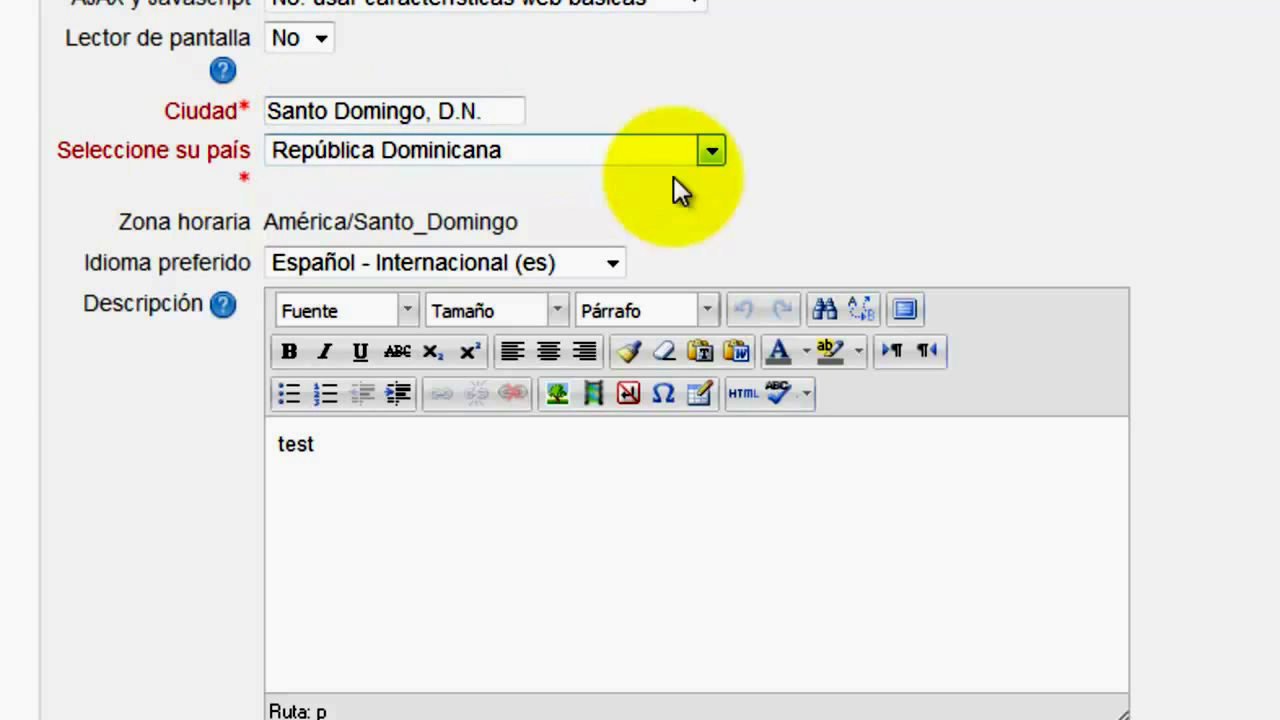
left_click(709, 152)
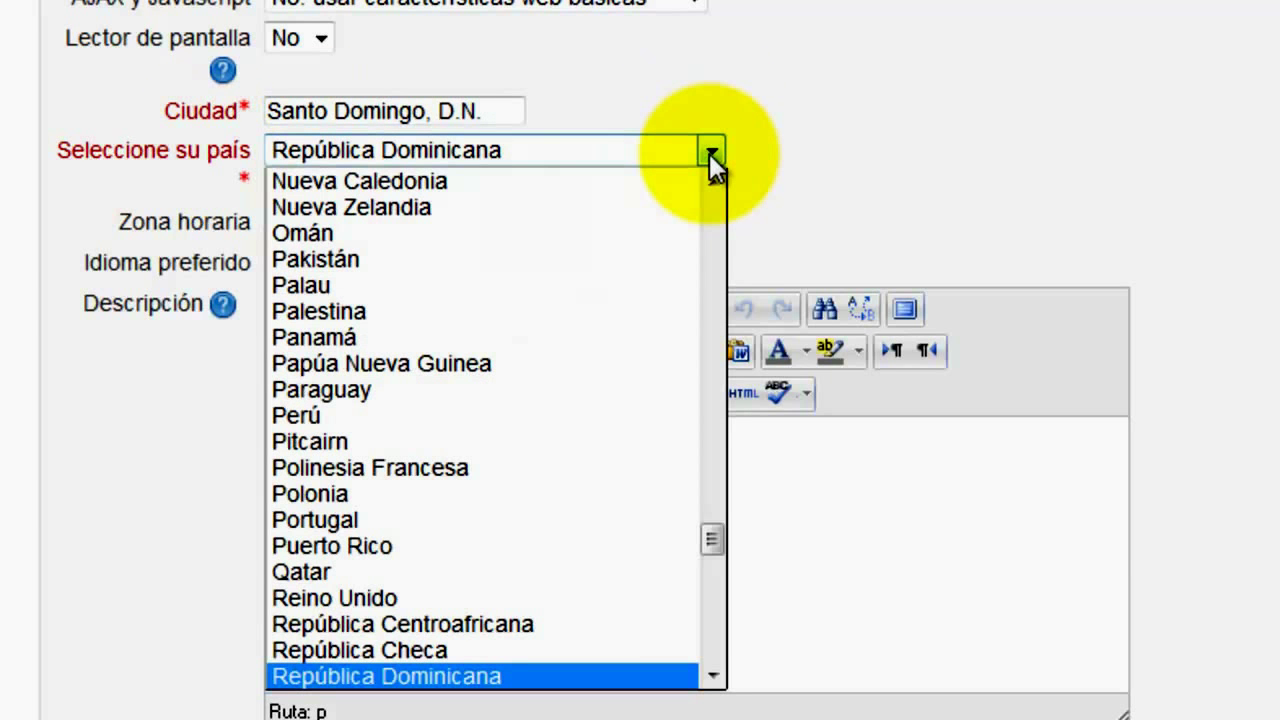
left_click(709, 153)
left_click(357, 440)
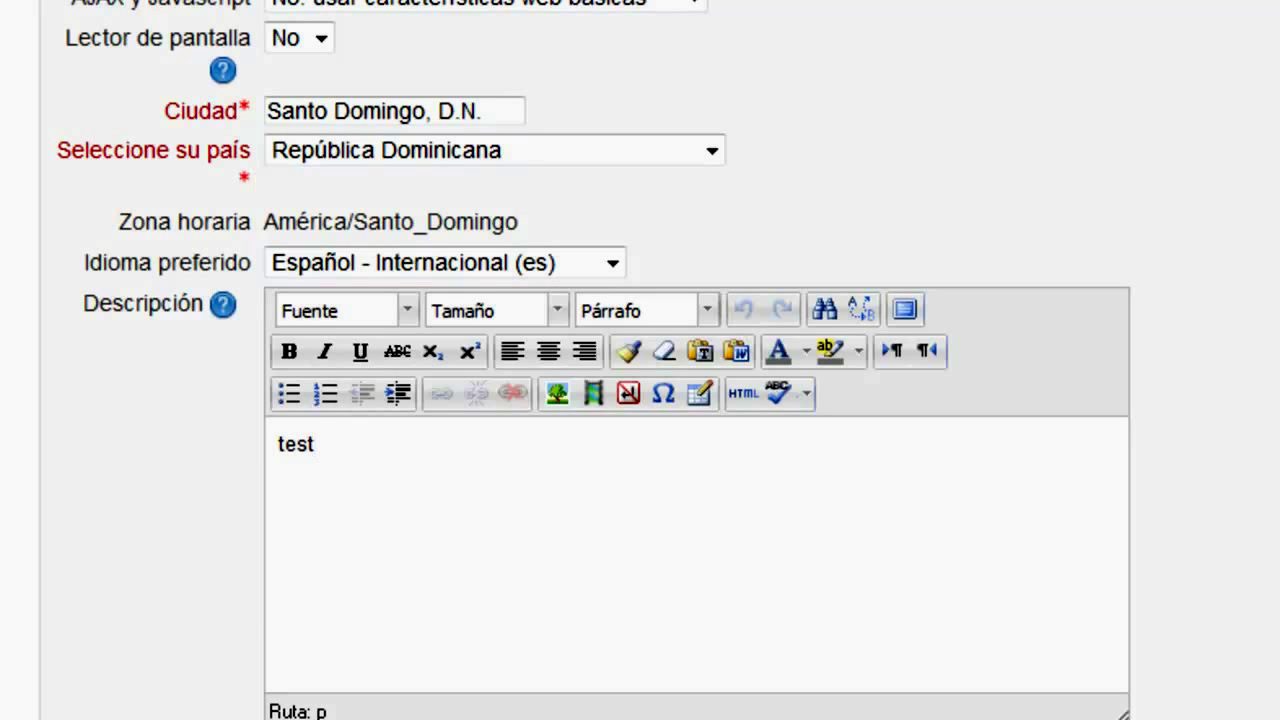
- Examine the Subir un archivo option for a new profile image and its desktop file browser, and close the file selector without attaching anything
scroll(640, 360, "down", 6)
scroll(640, 360, "down", 1)
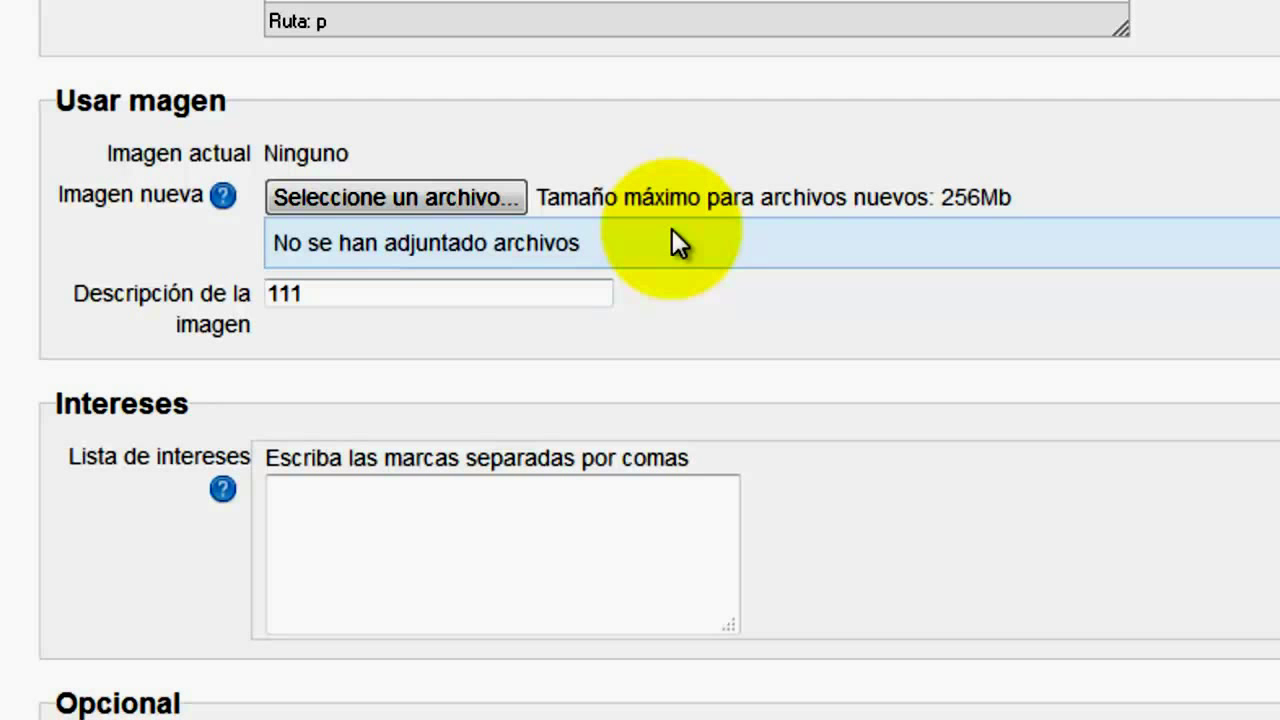
left_click(393, 197)
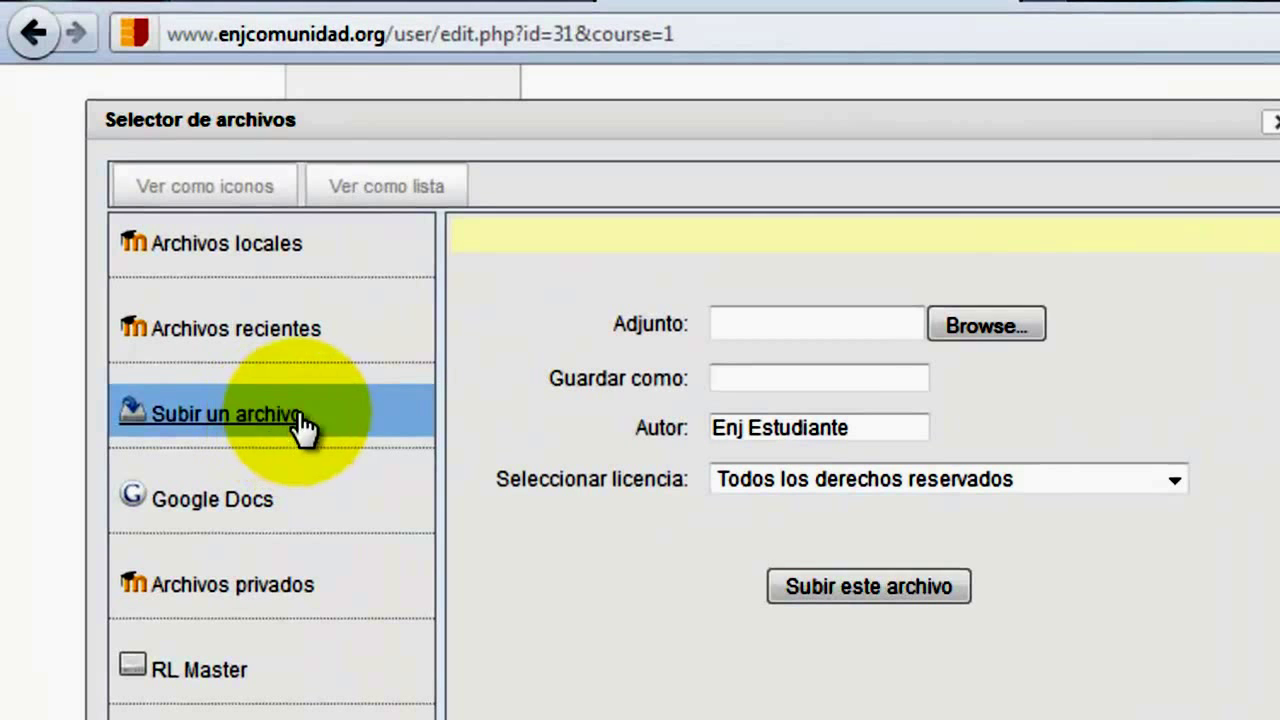
left_click(601, 365)
left_click(974, 324)
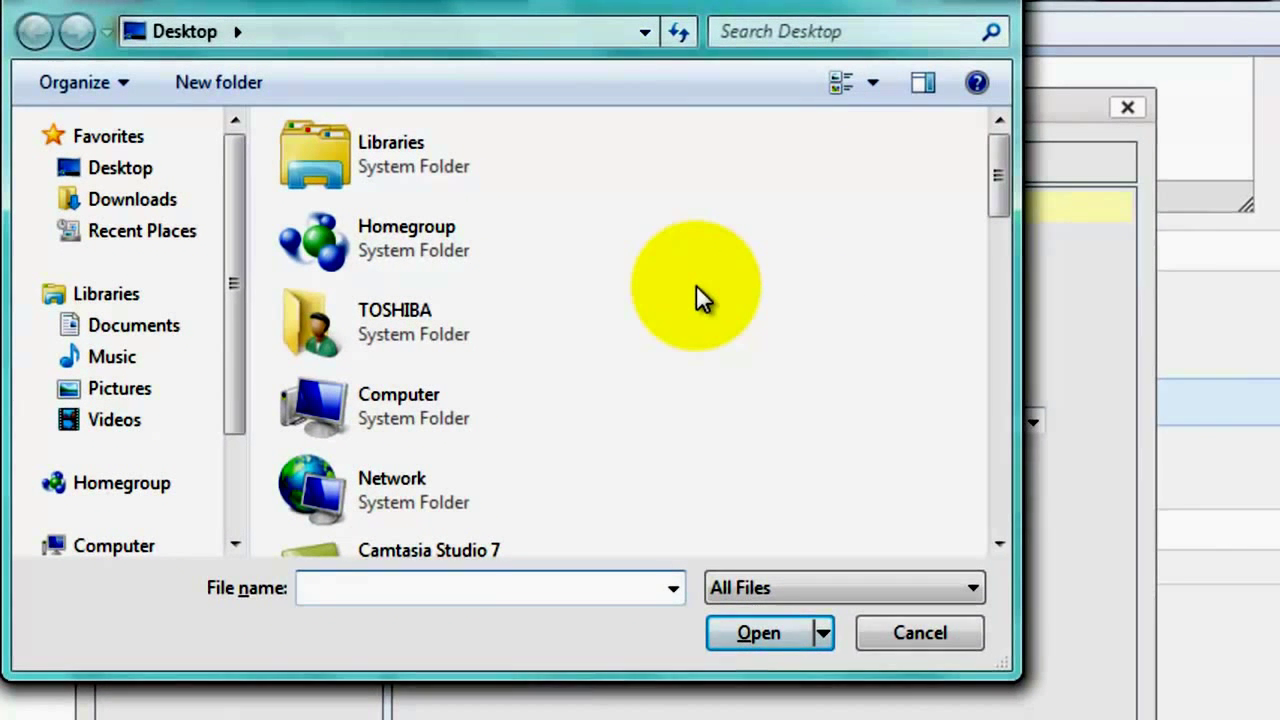
left_click(919, 632)
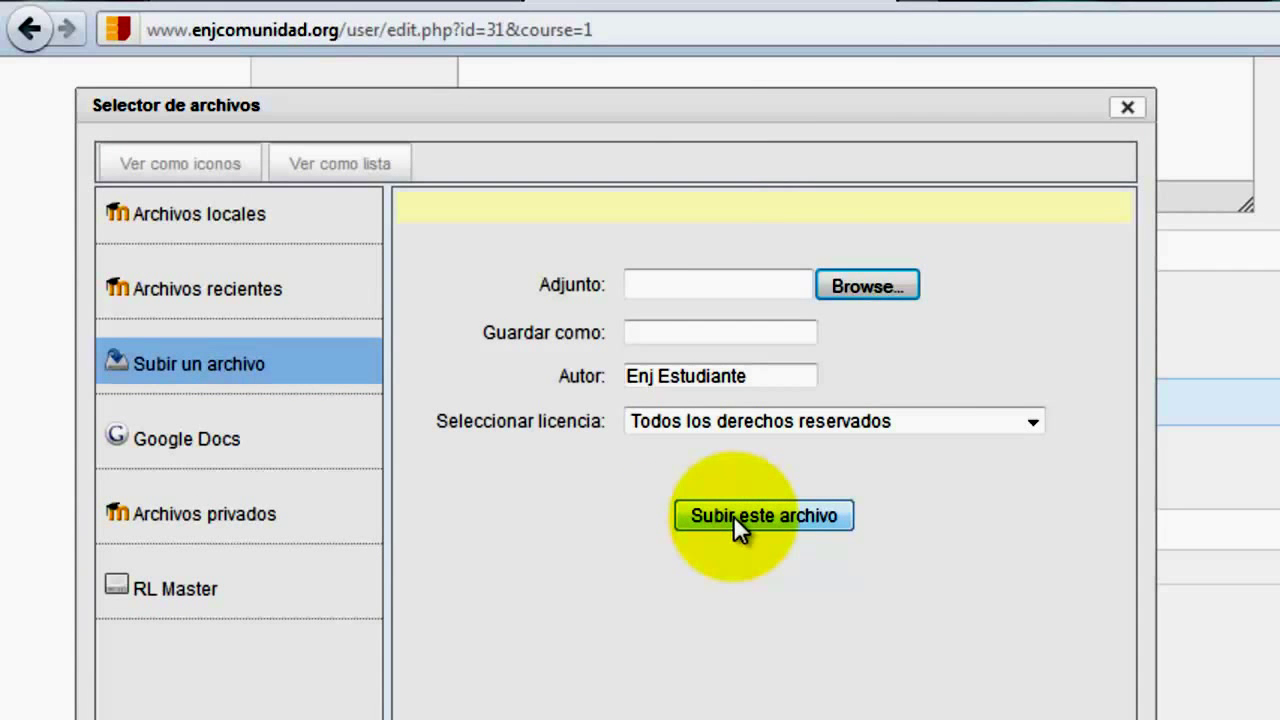
left_click(1128, 112)
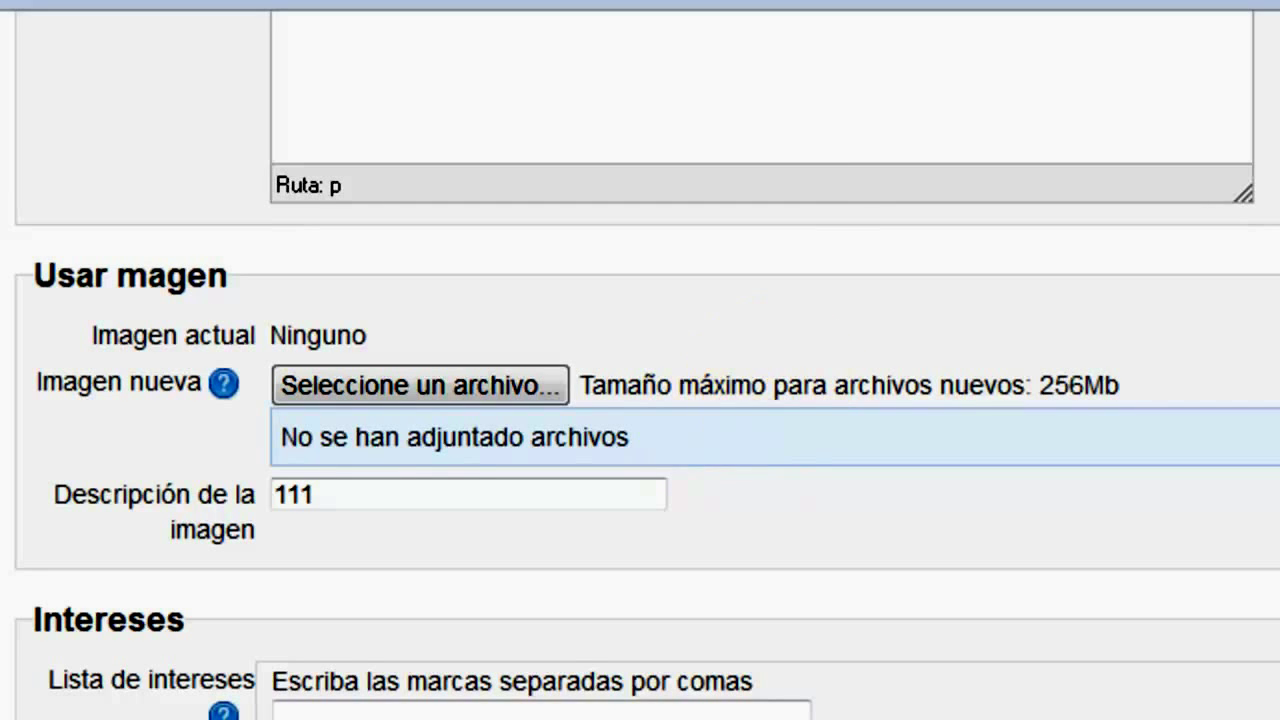
- Review the Intereses and Opcional fields and the Colectivo Actual choices under Datos para ENJ
scroll(640, 400, "down", 5)
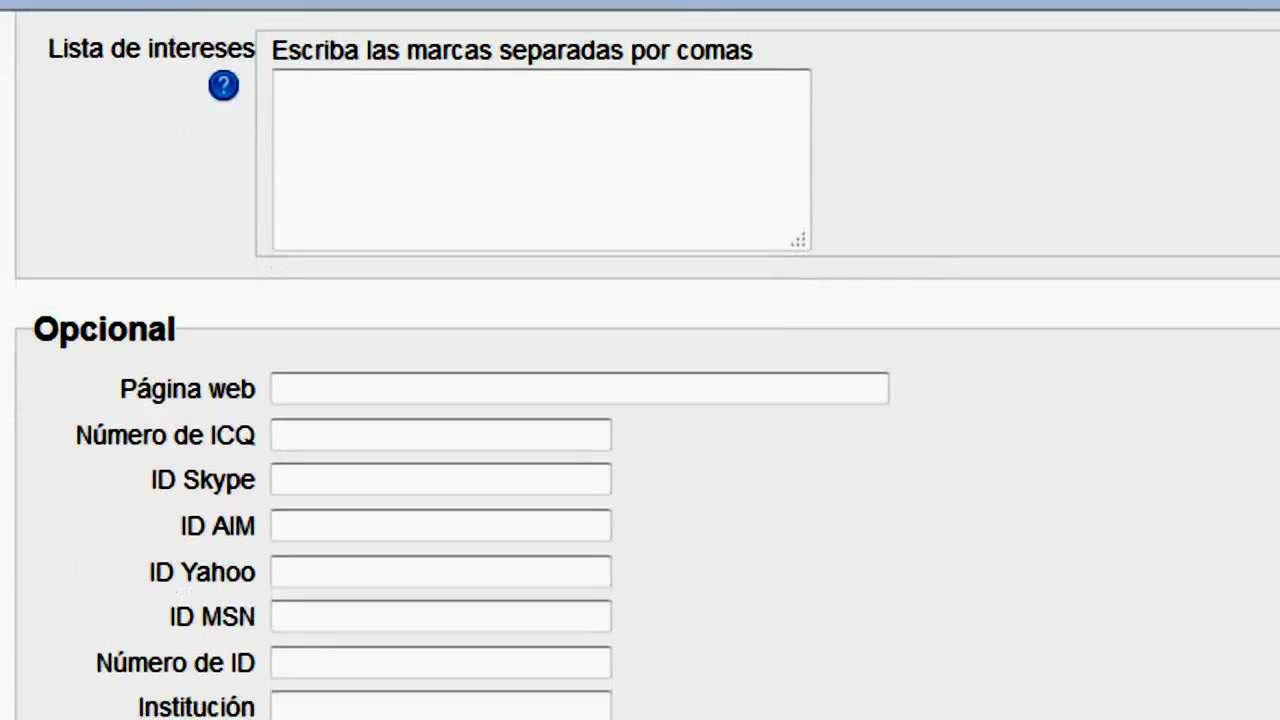
left_click(414, 388)
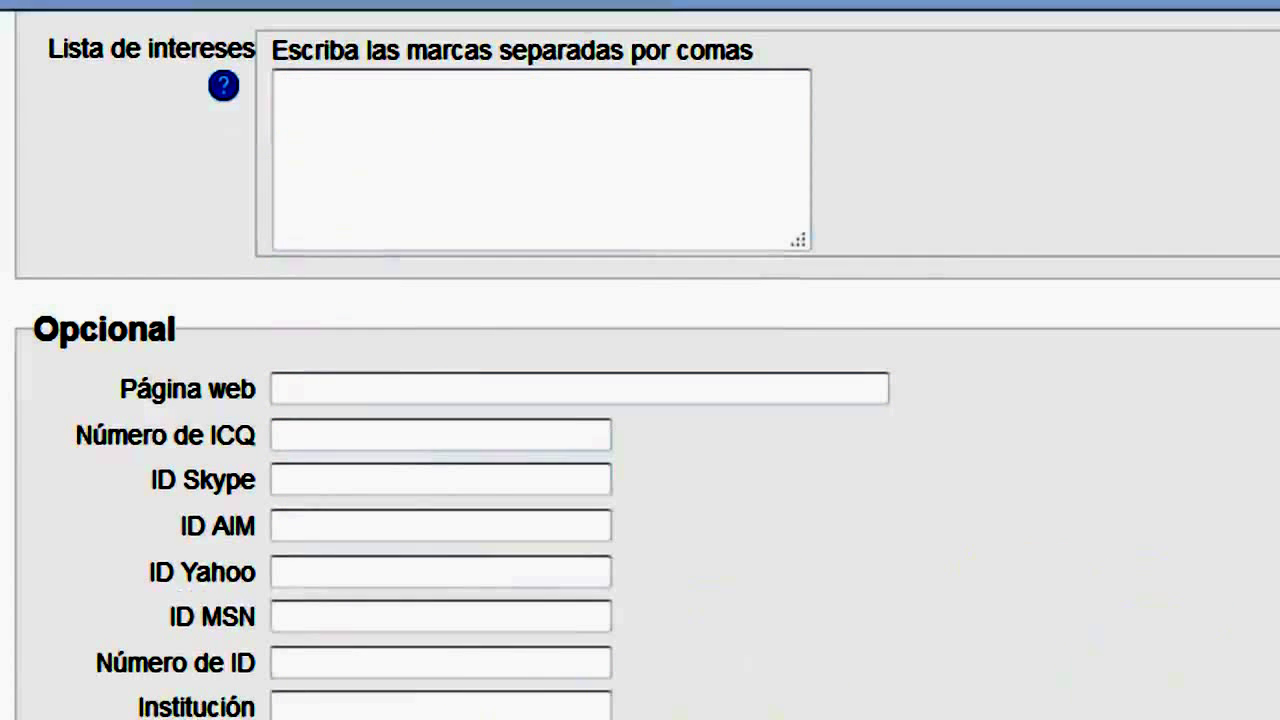
scroll(1143, 705, "down", 4)
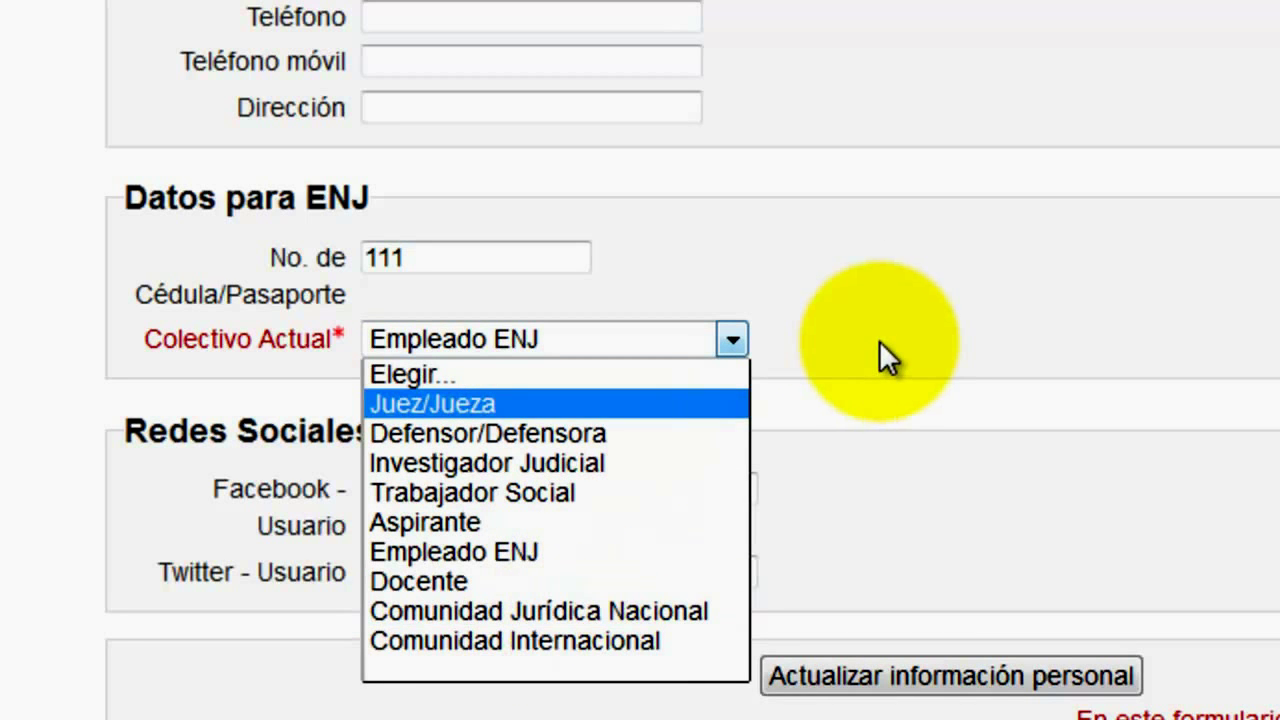
left_click(966, 303)
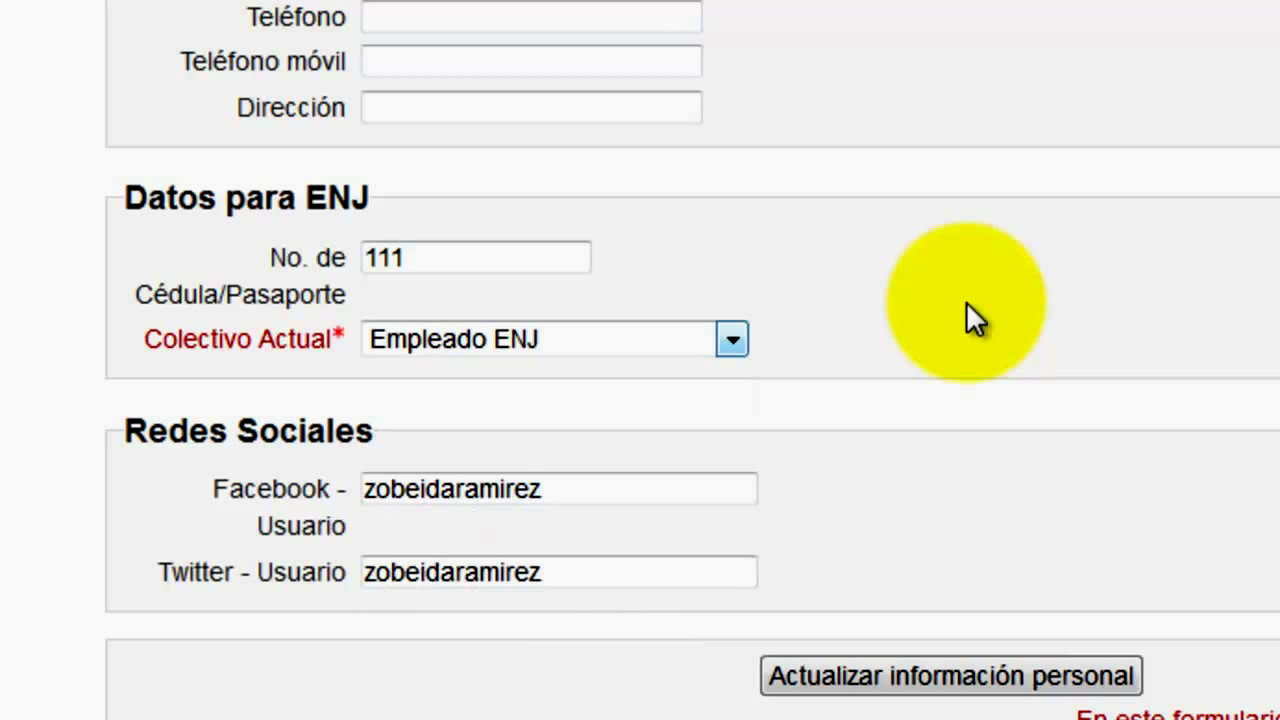
- Check the Facebook and Twitter username fields under Redes Sociales and submit the personal information update
left_click(468, 500)
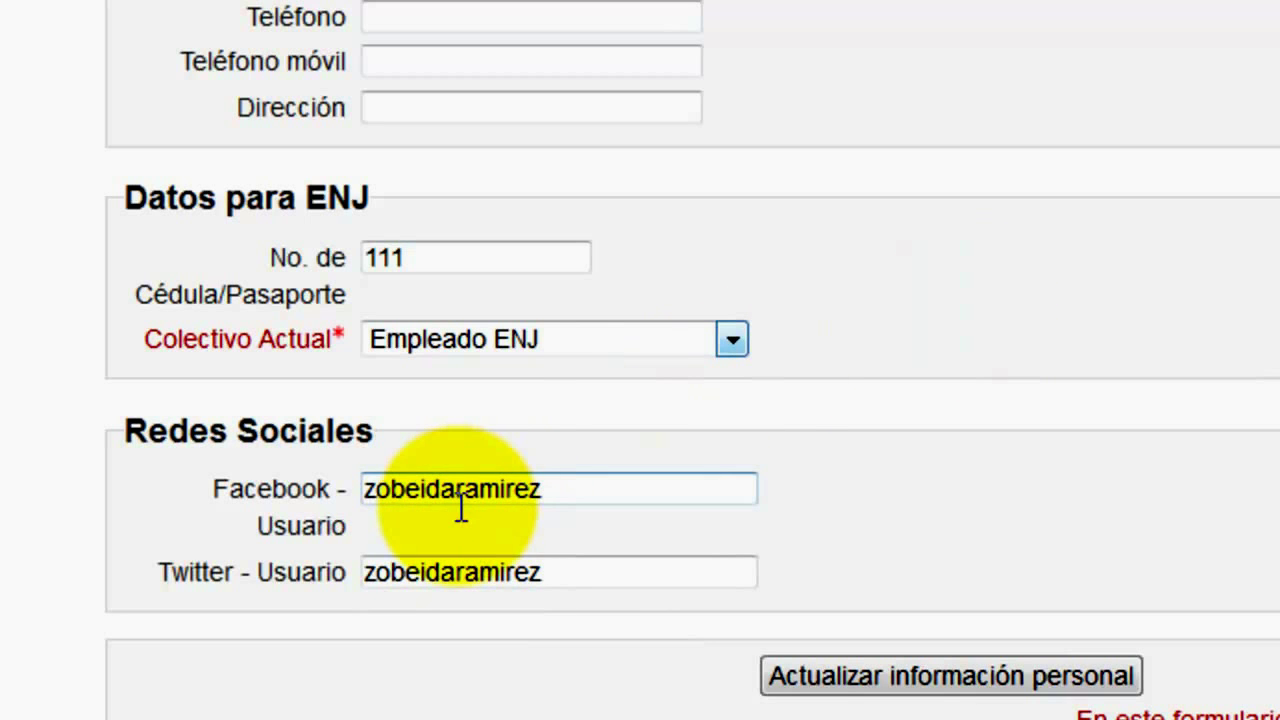
left_click(507, 512)
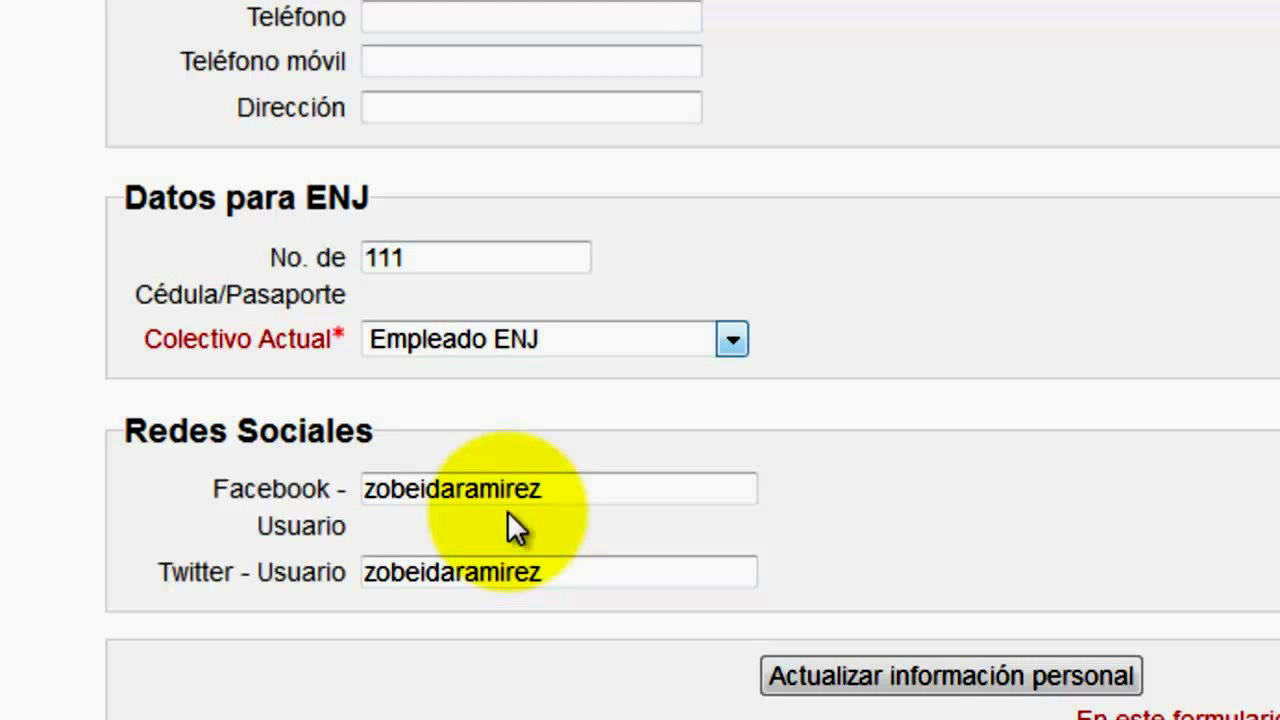
left_click(476, 575)
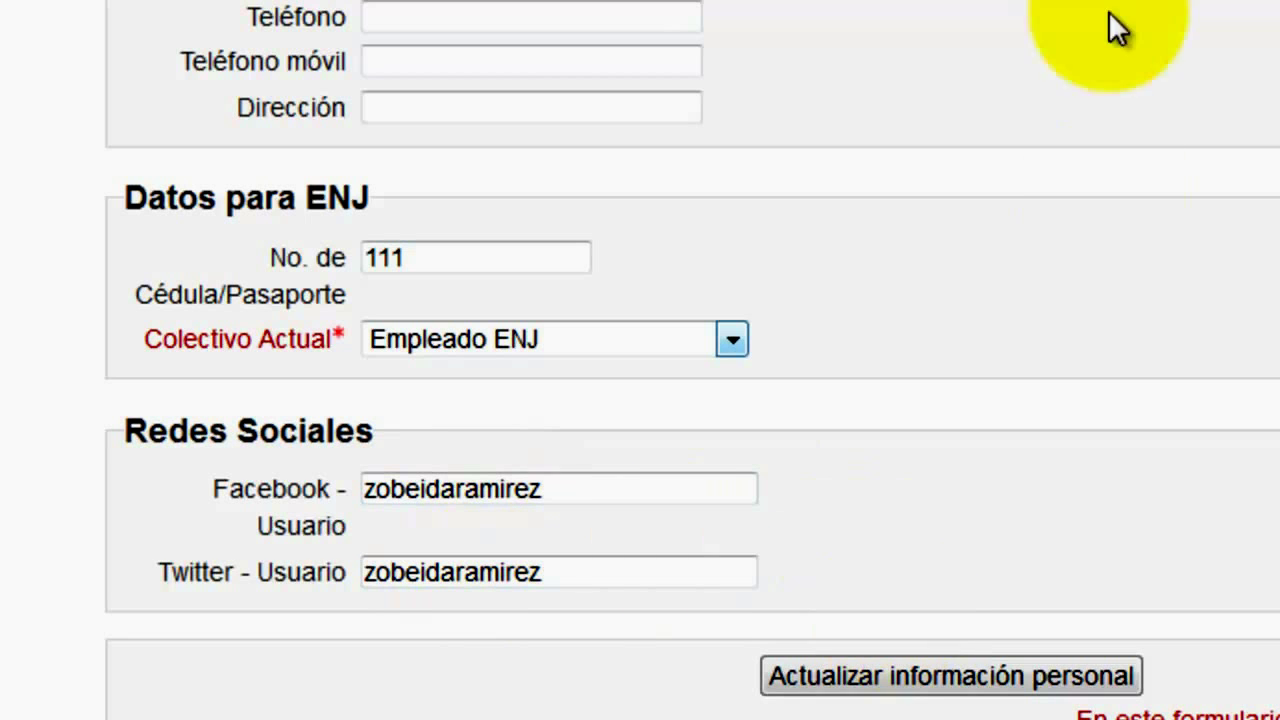
left_click(1040, 35)
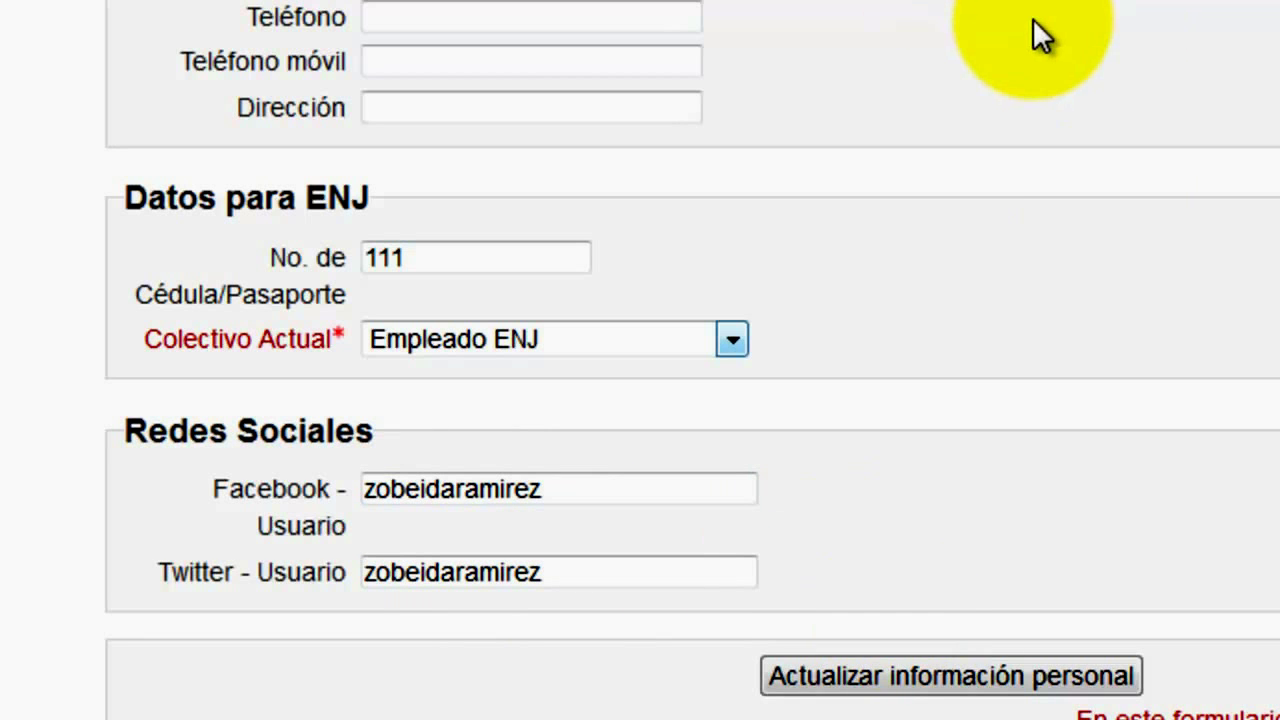
left_click(923, 667)
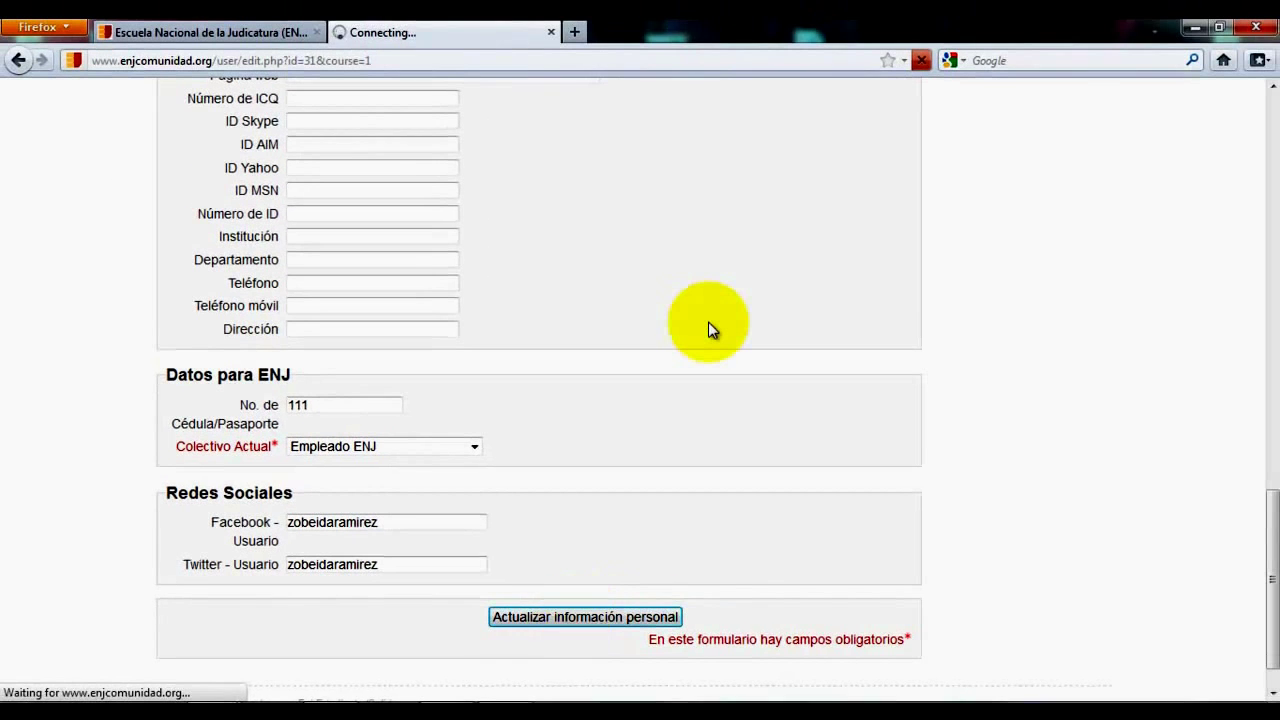